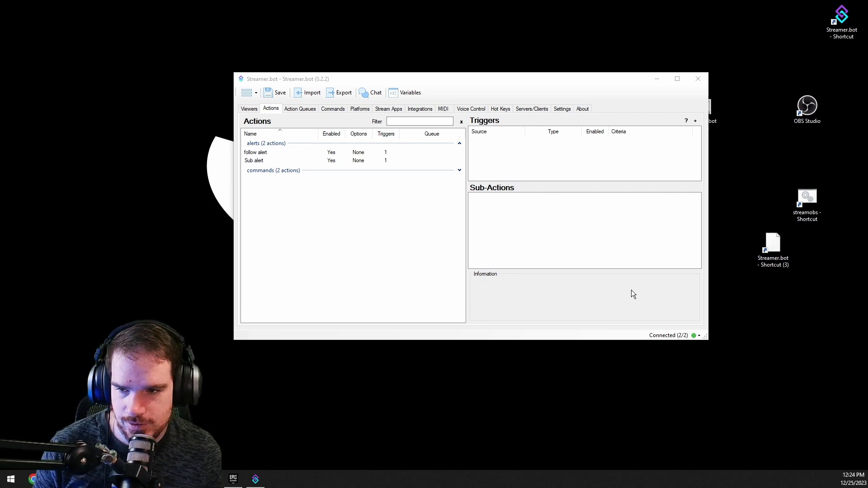
Step: Add a new action named "chat overlay" in a group called "chat", keeping the Default queue
{"action": "right_click", "coordinate": [398, 226]}
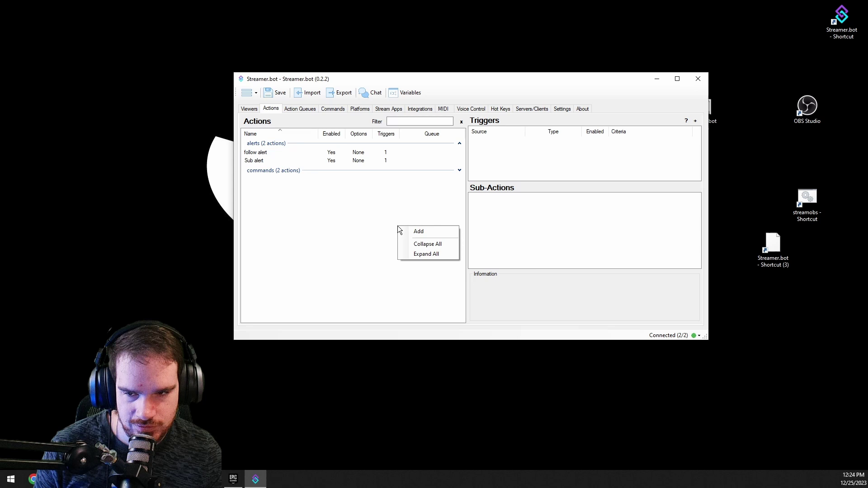
{"action": "left_click", "coordinate": [416, 229]}
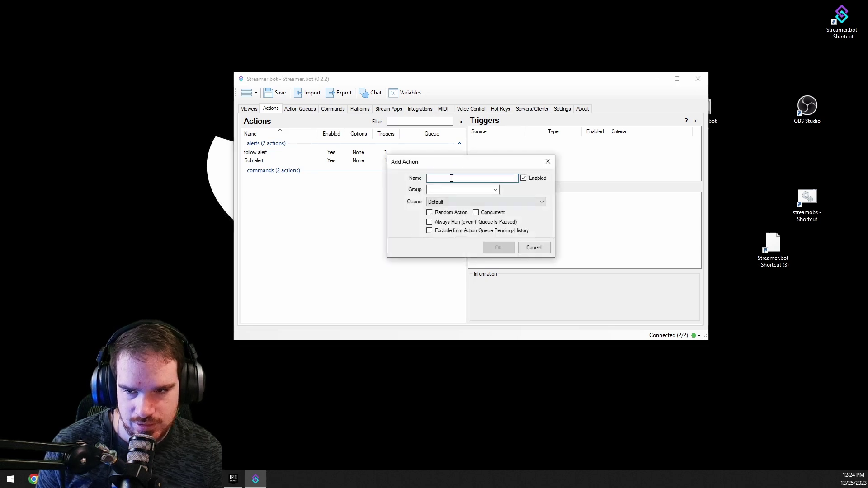
{"action": "type", "text": "chat ove"}
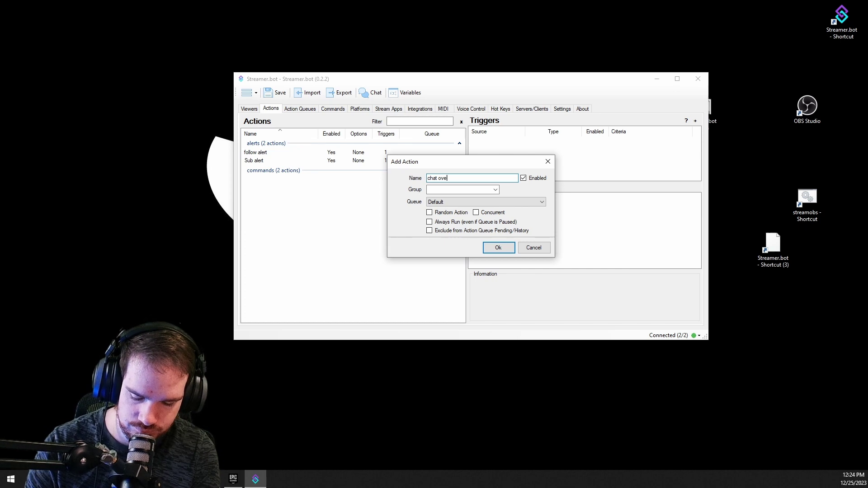
{"action": "type", "text": "rlay"}
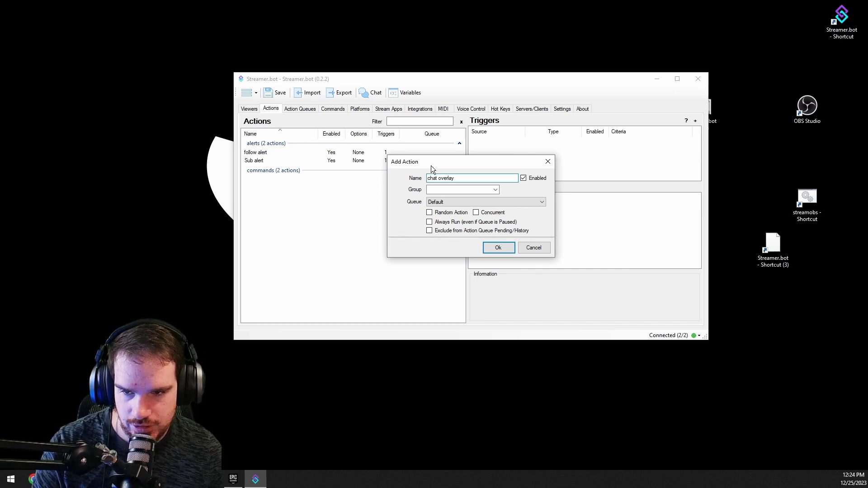
{"action": "left_click", "coordinate": [456, 189]}
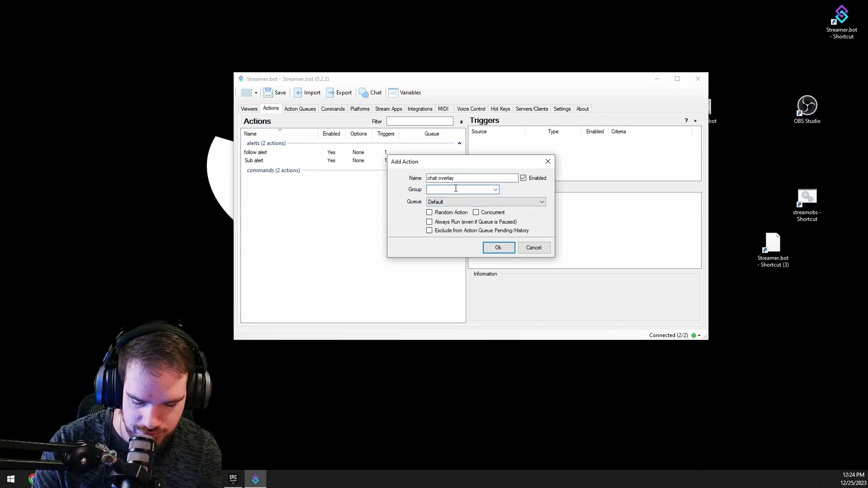
{"action": "type", "text": "chat"}
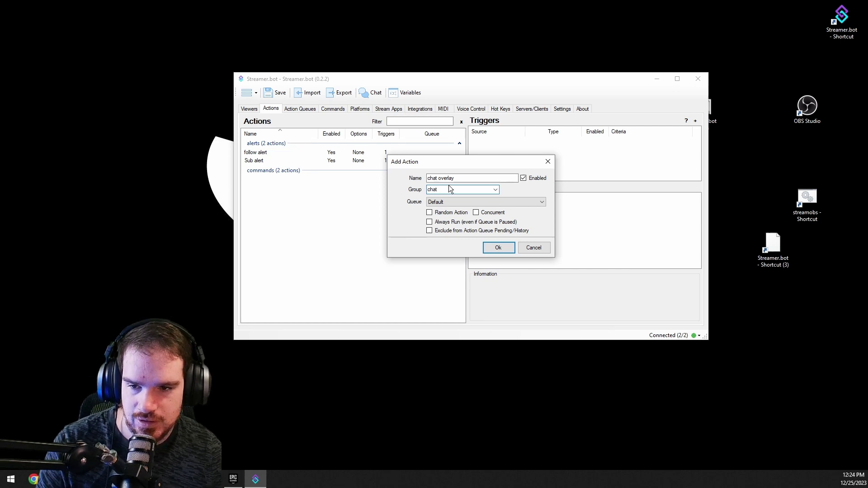
{"action": "left_click", "coordinate": [486, 249]}
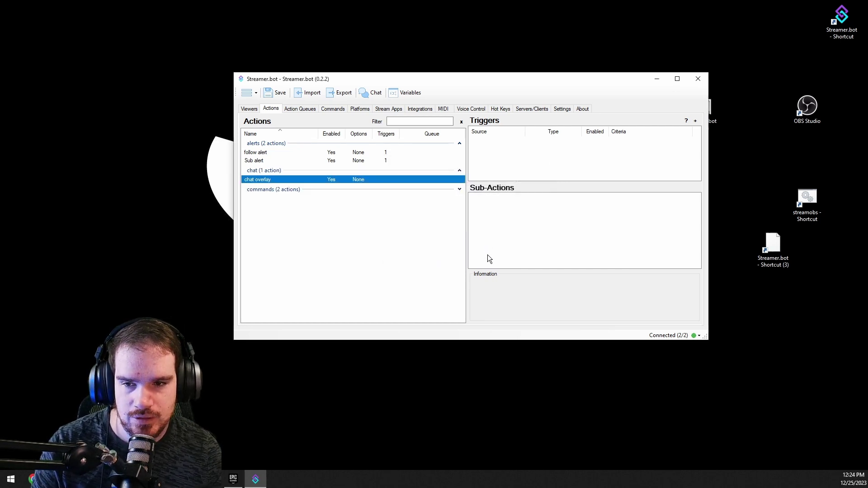
Step: Add a Twitch Chat Message trigger to the chat overlay action
{"action": "right_click", "coordinate": [531, 160]}
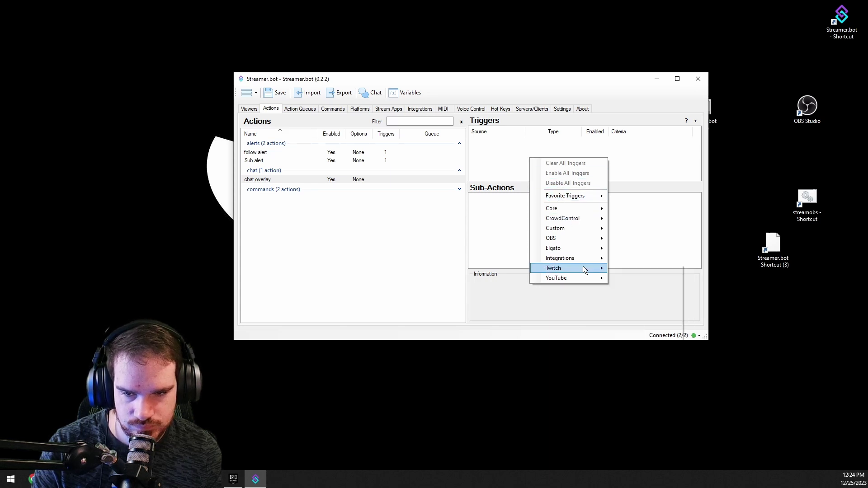
{"action": "mouse_move", "coordinate": [583, 268]}
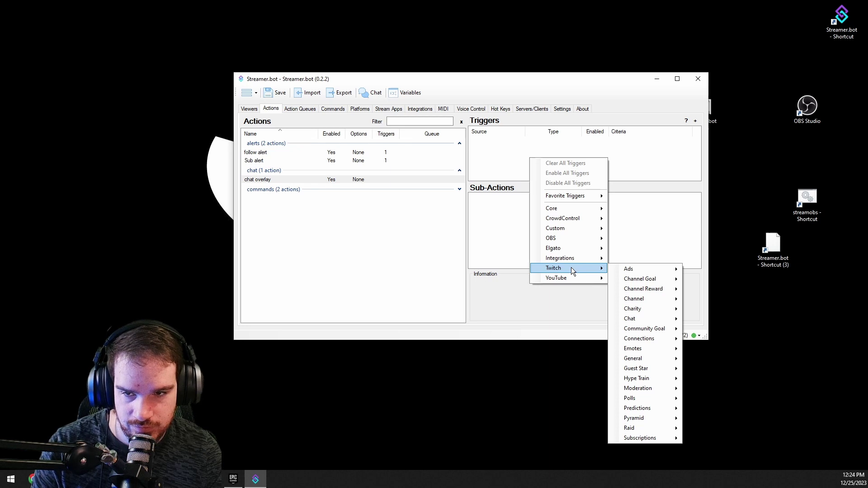
{"action": "mouse_move", "coordinate": [658, 321]}
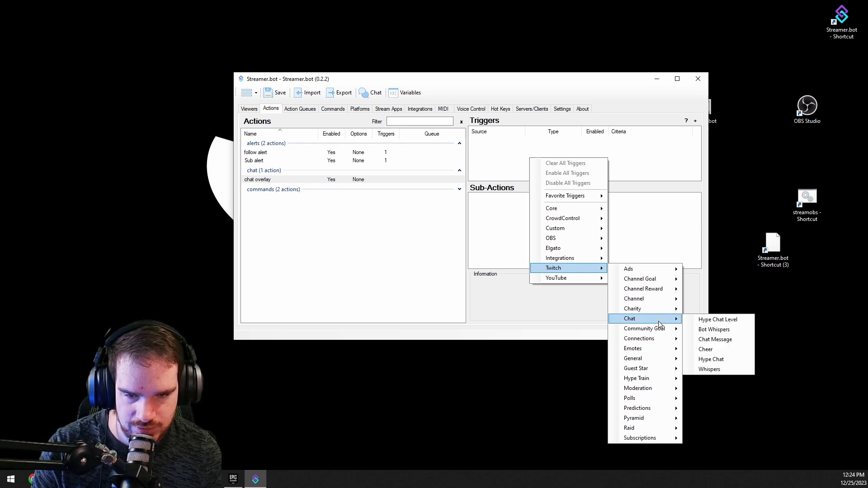
{"action": "left_click", "coordinate": [726, 343]}
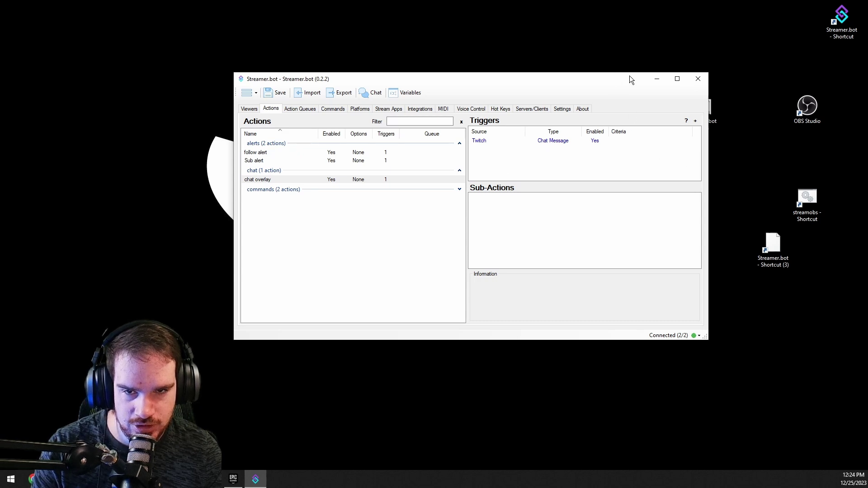
Step: Create a new folder named "chat overlay" on the desktop, moving the window aside to reach free space
{"action": "left_click_drag", "start_coordinate": [632, 80], "coordinate": [637, 187]}
{"action": "right_click", "coordinate": [631, 116]}
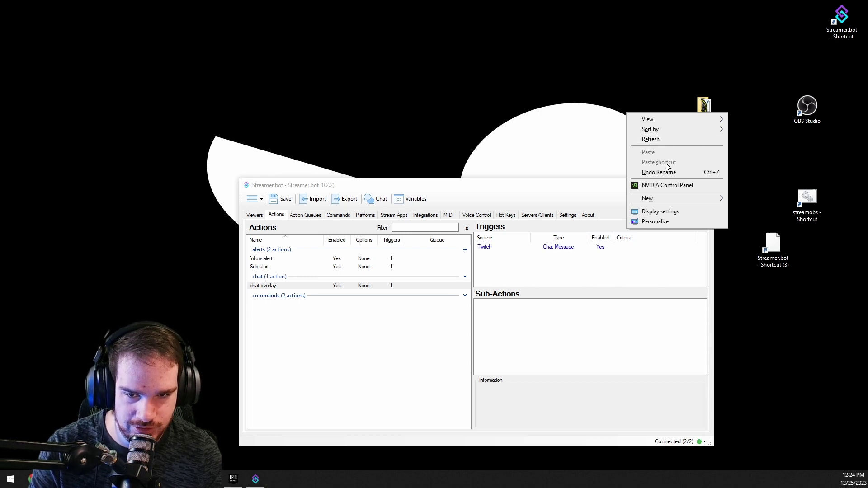
{"action": "mouse_move", "coordinate": [680, 197]}
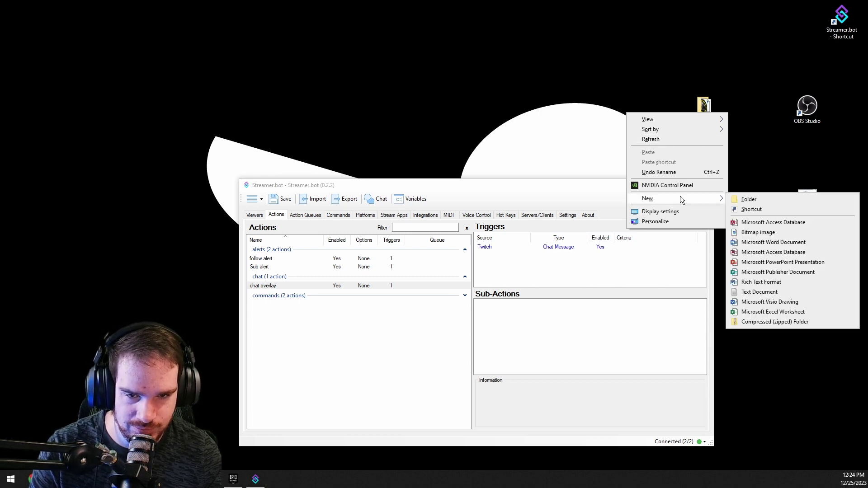
{"action": "left_click", "coordinate": [736, 198]}
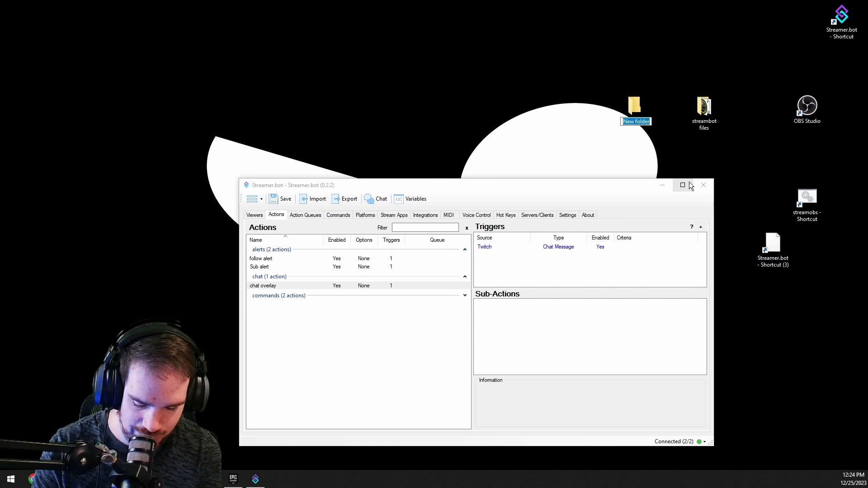
{"action": "type", "text": "chat ov"}
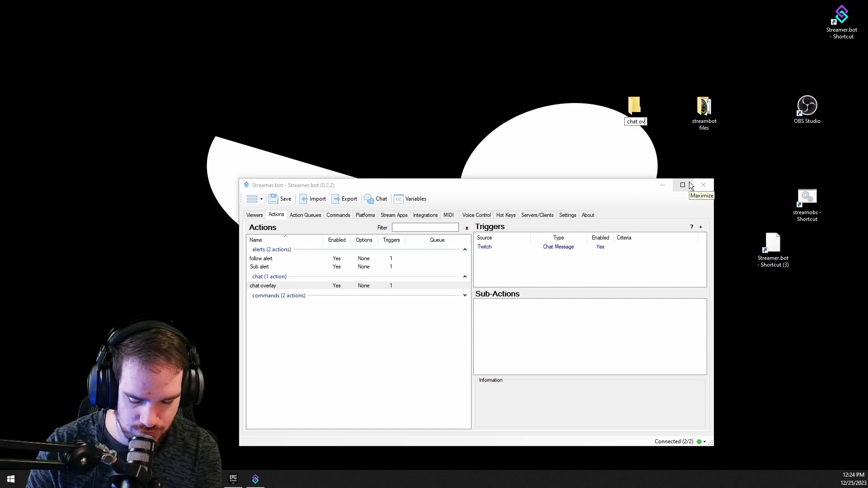
{"action": "type", "text": "erlay"}
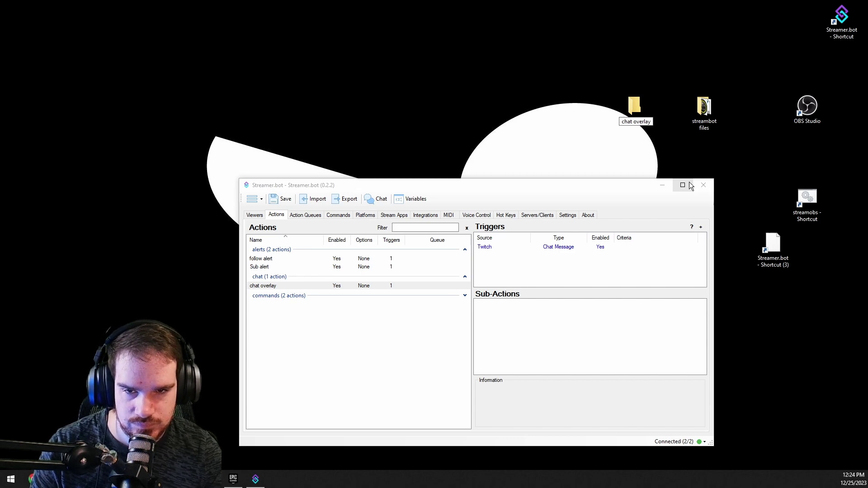
{"action": "key", "text": "Return"}
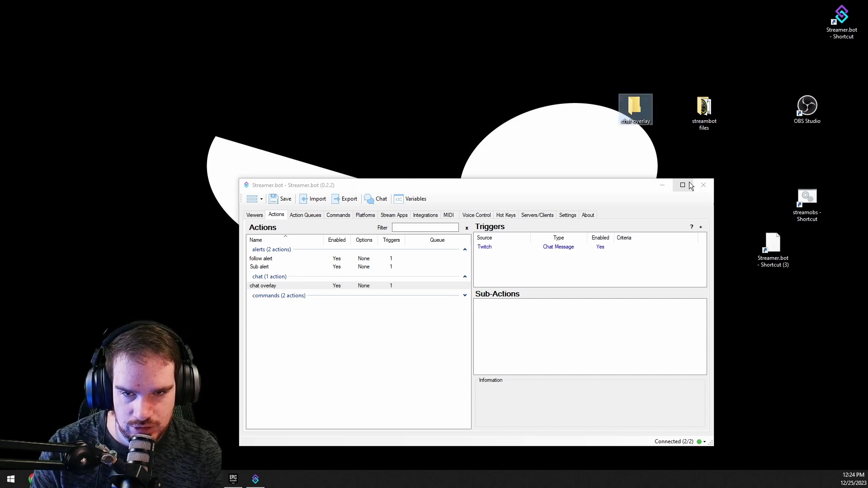
Step: Create a text document named "chatoverlay" inside the desktop's chat overlay folder and minimize the folder window
{"action": "right_click", "coordinate": [642, 106]}
{"action": "left_click", "coordinate": [642, 108]}
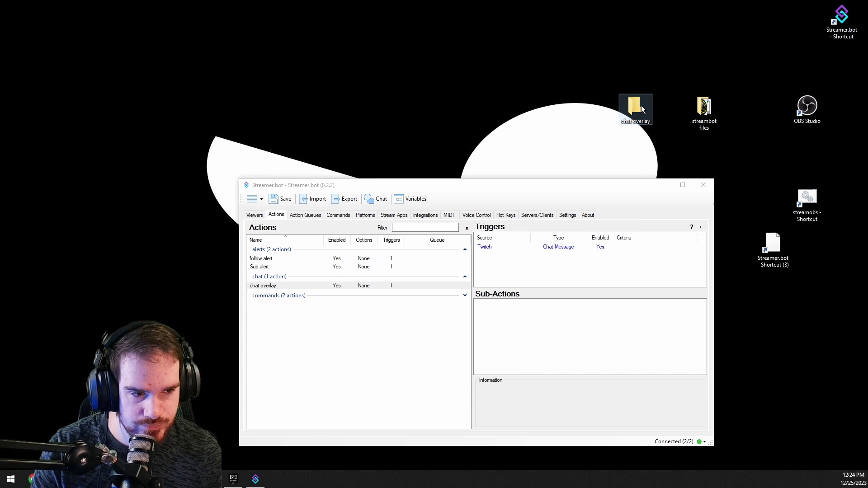
{"action": "double_click", "coordinate": [642, 109]}
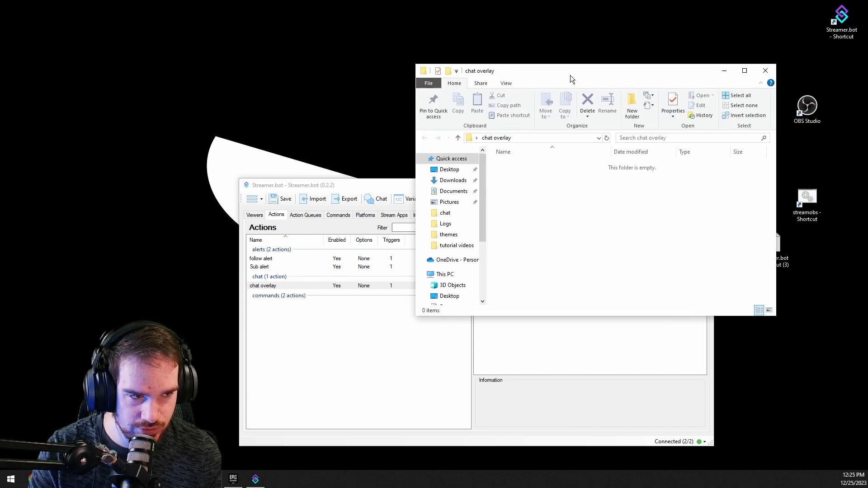
{"action": "right_click", "coordinate": [575, 201]}
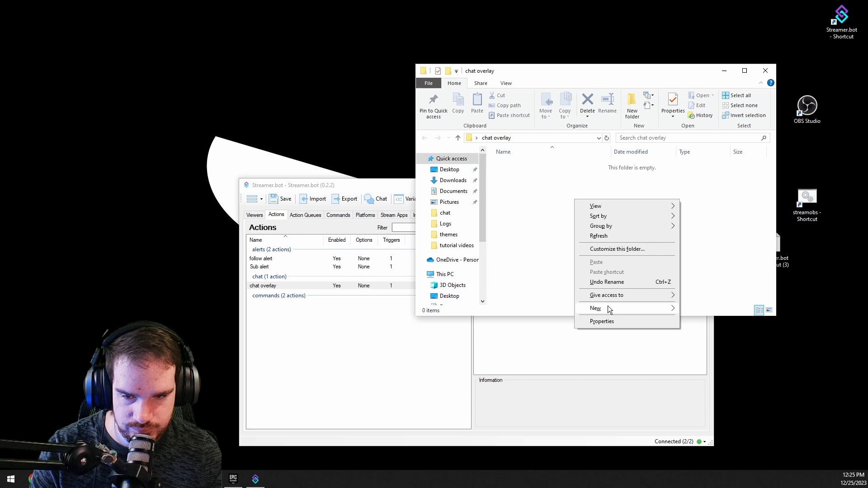
{"action": "mouse_move", "coordinate": [609, 305]}
{"action": "left_click", "coordinate": [703, 401]}
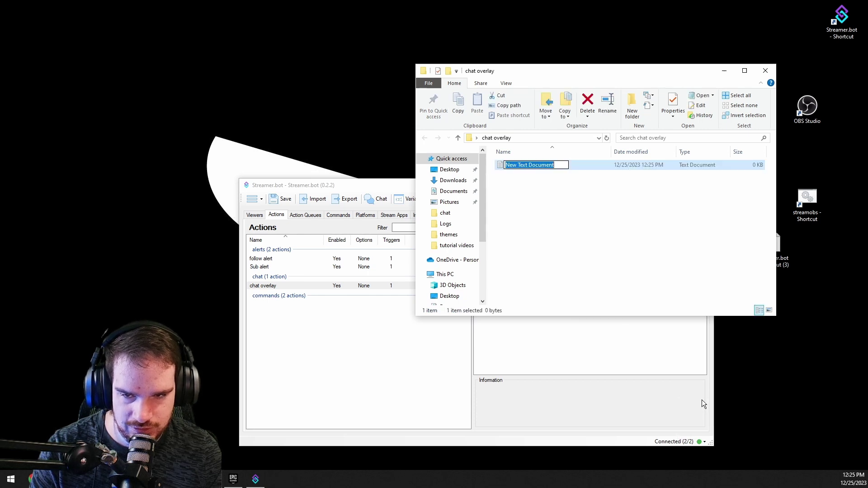
{"action": "type", "text": "cha"}
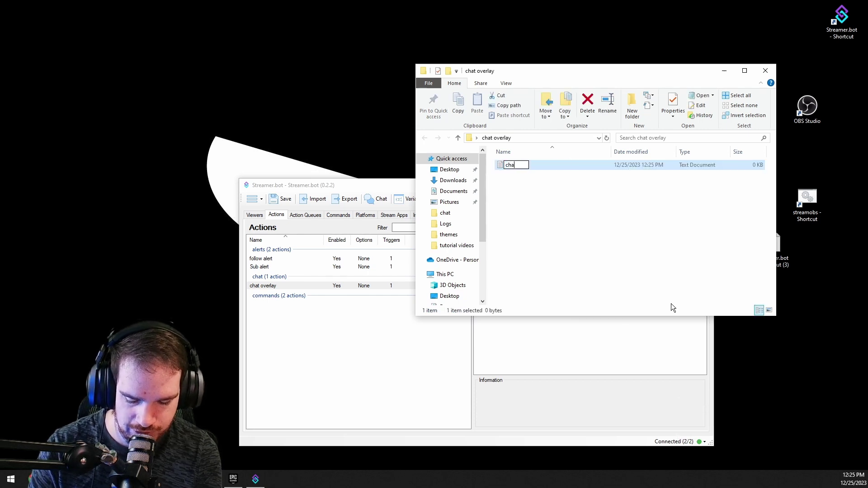
{"action": "type", "text": "toverlay"}
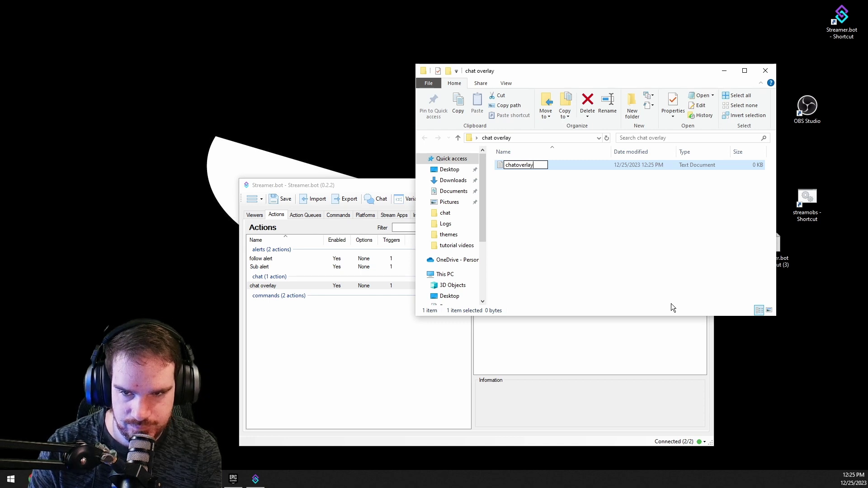
{"action": "key", "text": "Return"}
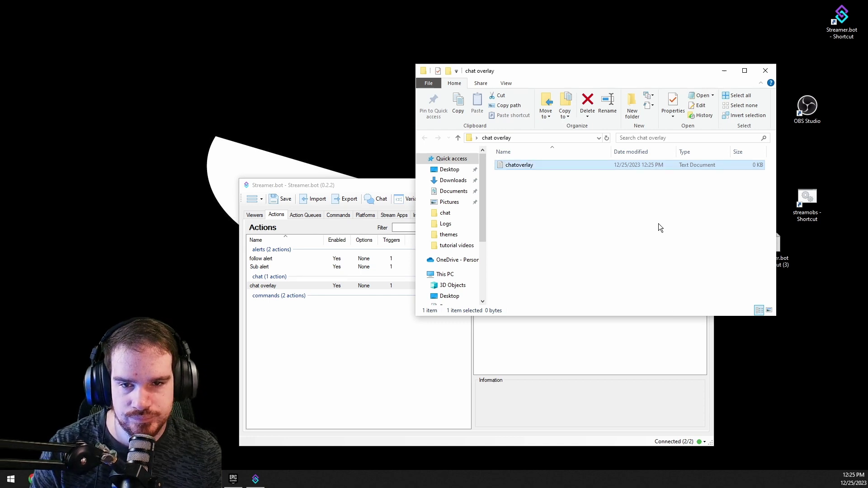
{"action": "left_click", "coordinate": [724, 70]}
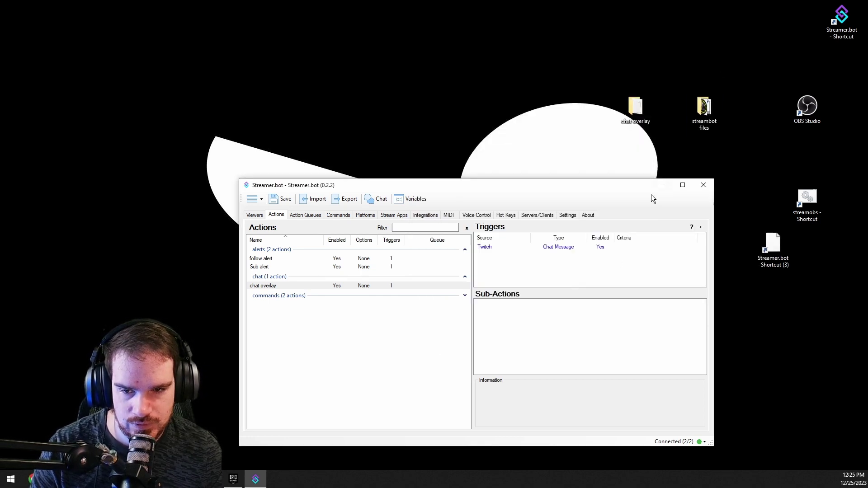
Step: Add a Write To File sub-action to the chat overlay action and choose the chatoverlay text document as its target file
{"action": "right_click", "coordinate": [526, 328]}
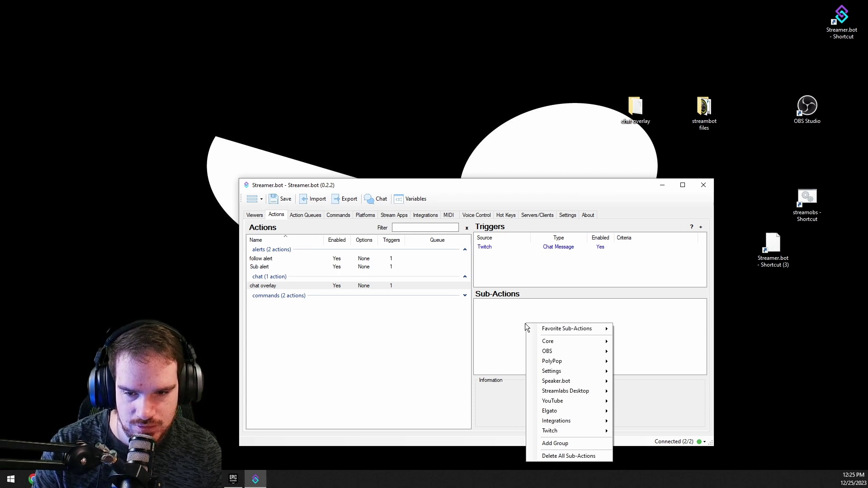
{"action": "mouse_move", "coordinate": [563, 342]}
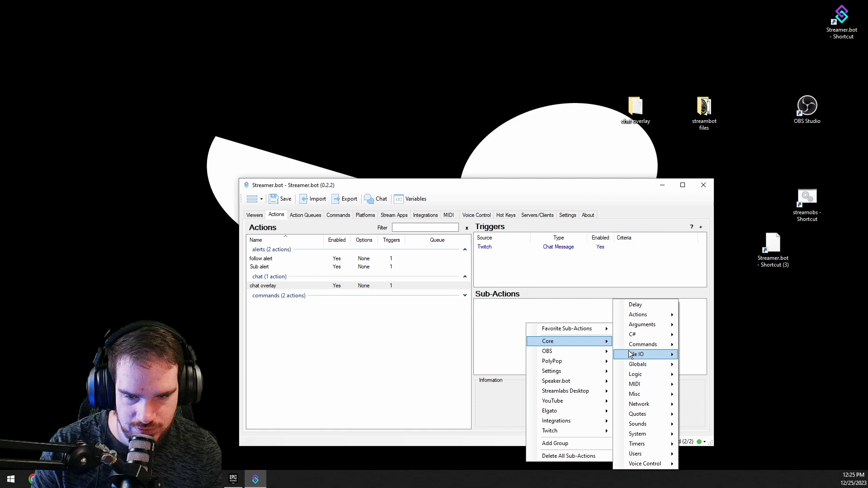
{"action": "mouse_move", "coordinate": [648, 355]}
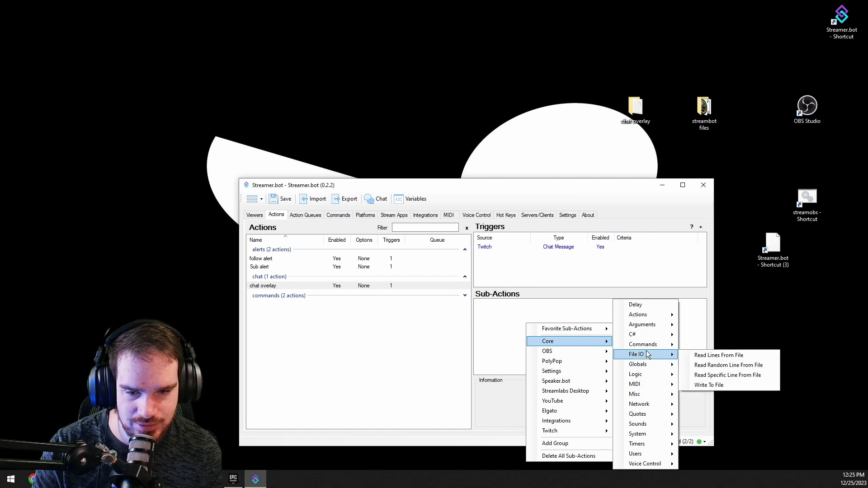
{"action": "left_click", "coordinate": [712, 385]}
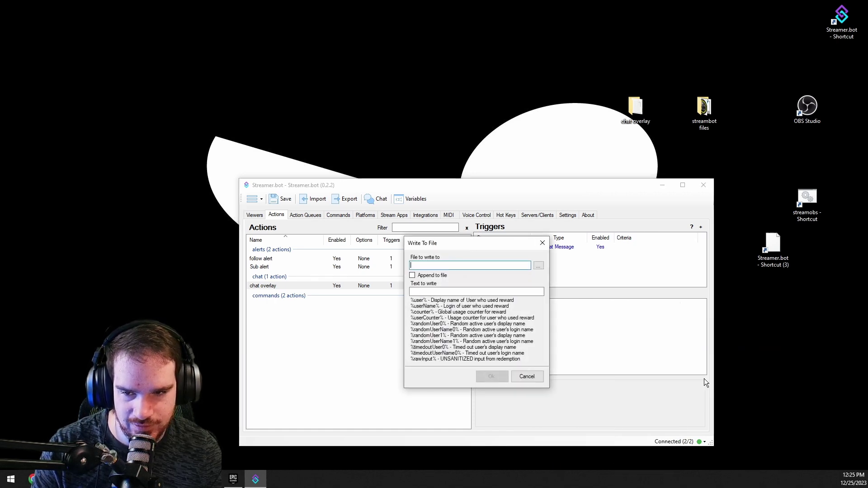
{"action": "left_click", "coordinate": [537, 266]}
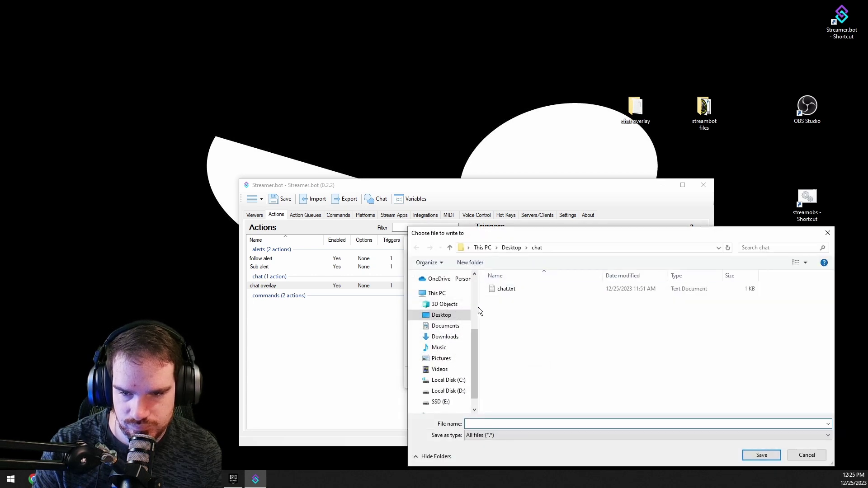
{"action": "left_click", "coordinate": [513, 245]}
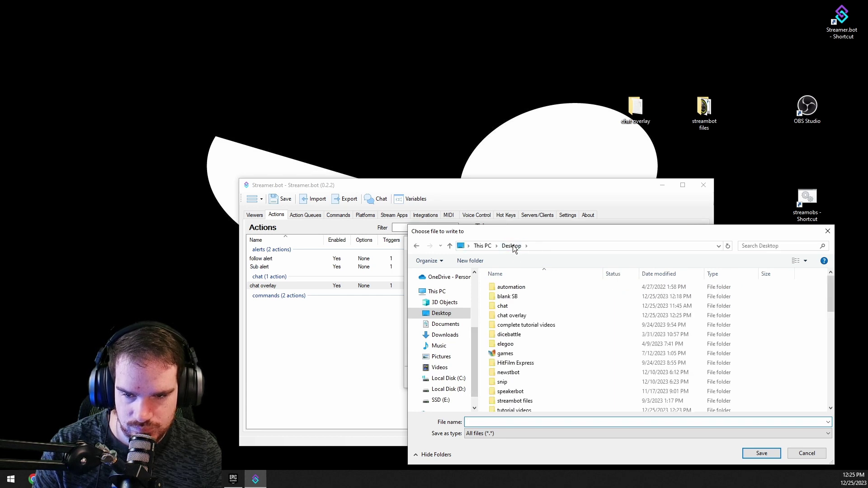
{"action": "double_click", "coordinate": [517, 314]}
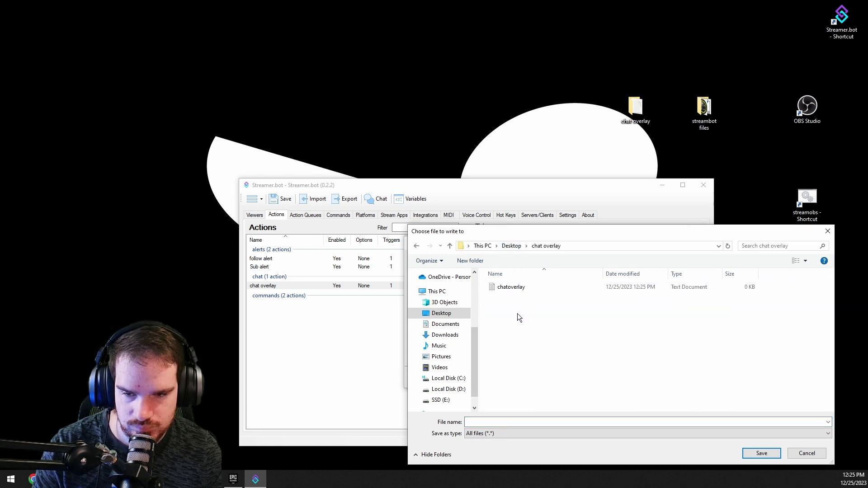
{"action": "double_click", "coordinate": [512, 287]}
{"action": "left_click", "coordinate": [456, 240]}
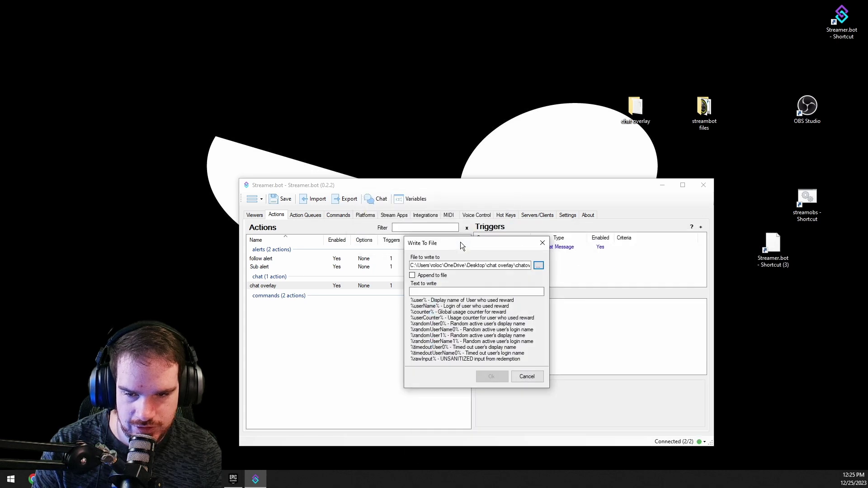
Step: Set the Write To File sub-action's text to "%user%: %rawinput%" and confirm the sub-action
{"action": "left_click", "coordinate": [449, 291]}
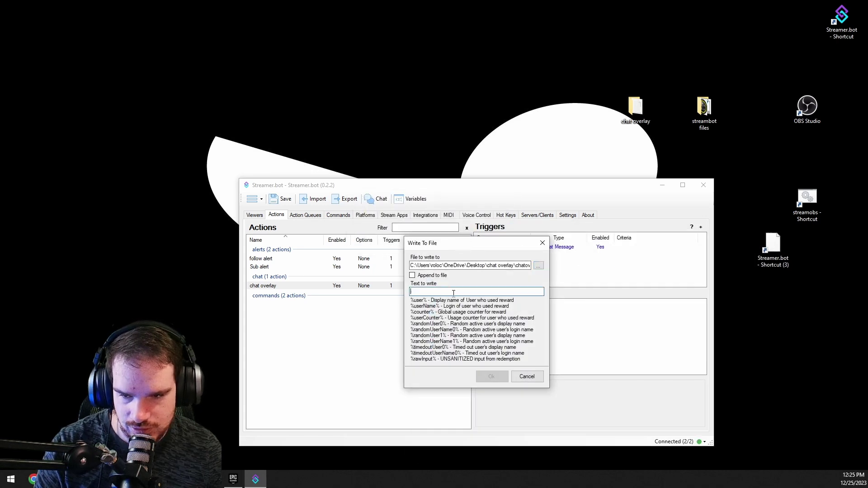
{"action": "type", "text": "%"}
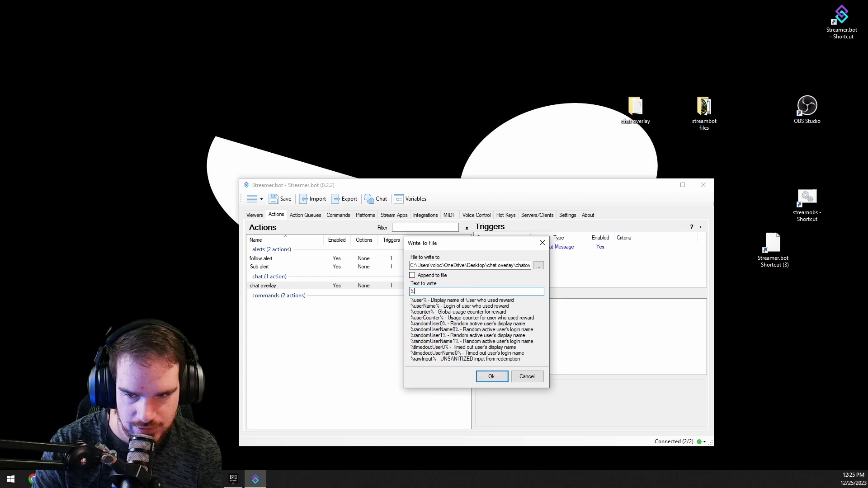
{"action": "type", "text": "user%:"}
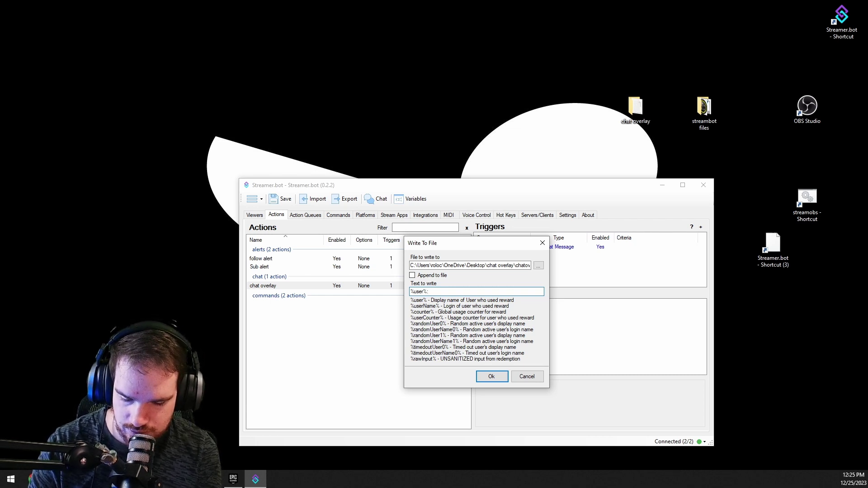
{"action": "type", "text": "%ra"}
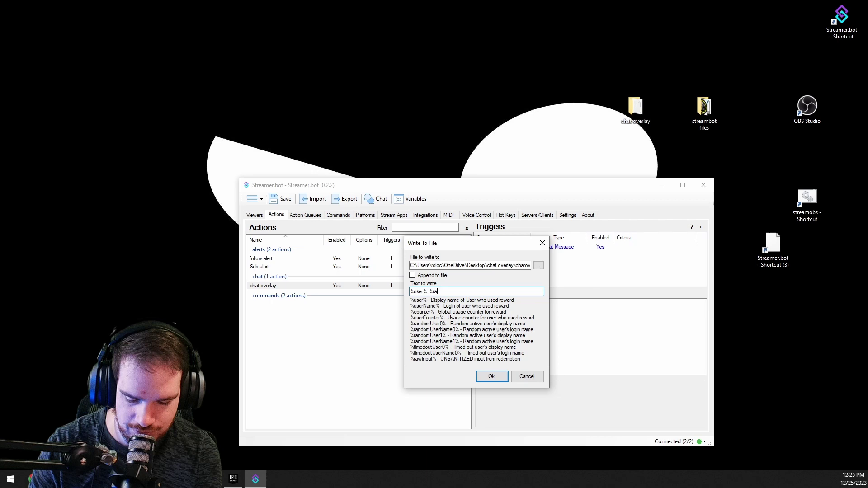
{"action": "type", "text": "winput"}
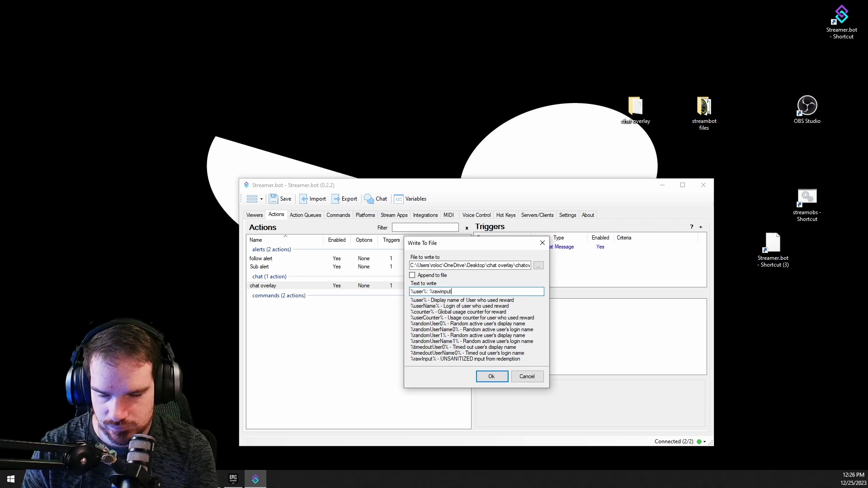
{"action": "type", "text": "%"}
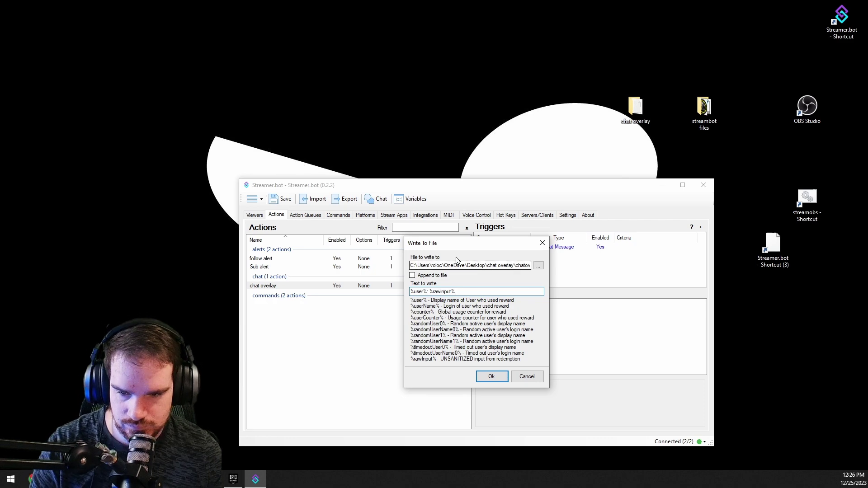
{"action": "left_click", "coordinate": [492, 376]}
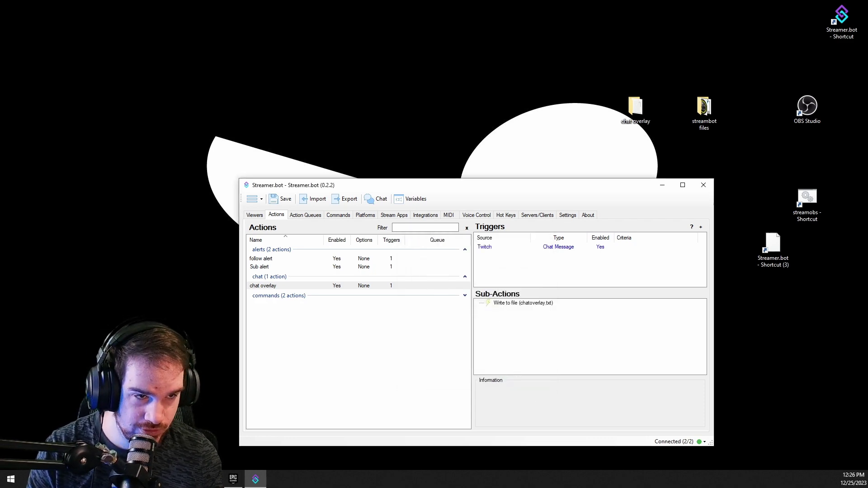
Step: Switch to OBS Studio and add a new Text (GDI+) source named "Chat overlay" to the alerts scene
{"action": "key", "text": "alt+Tab"}
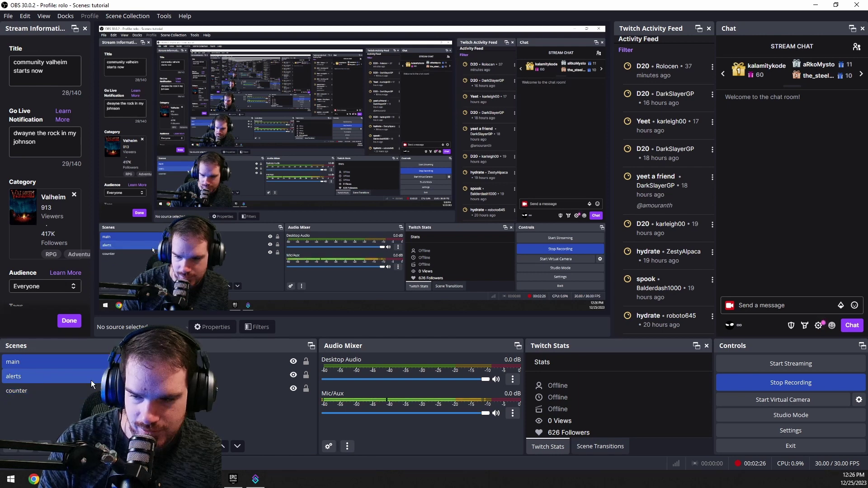
{"action": "left_click", "coordinate": [91, 381]}
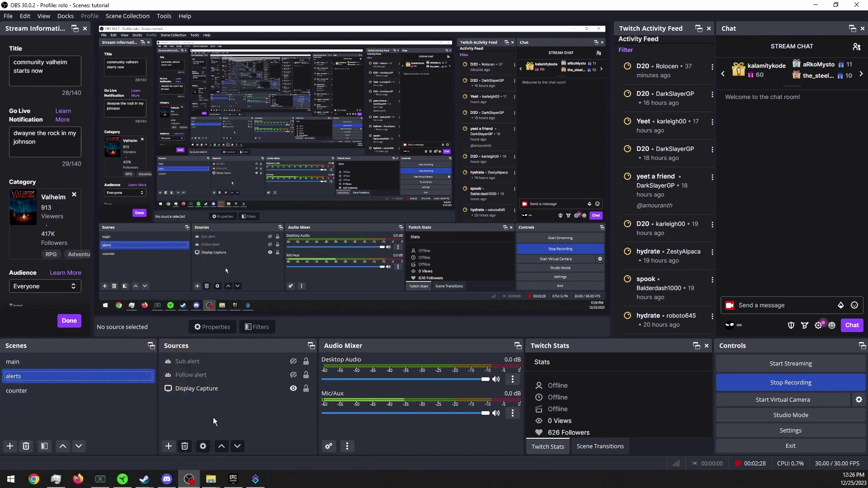
{"action": "left_click", "coordinate": [168, 446]}
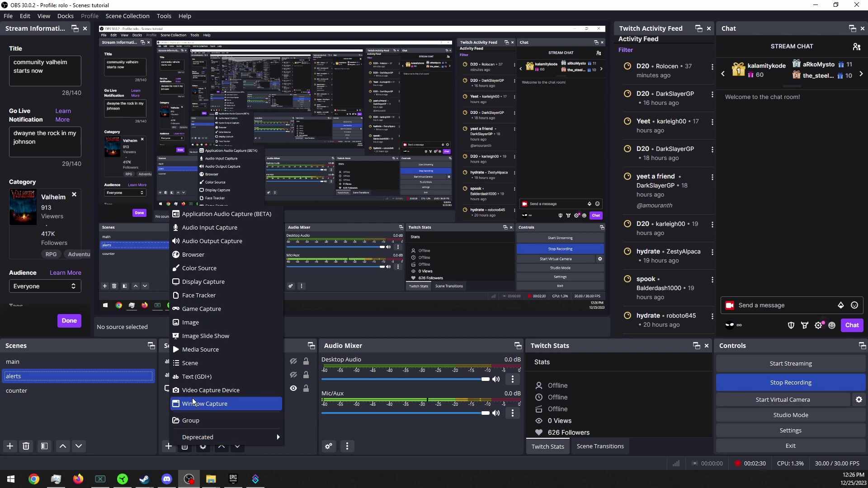
{"action": "left_click", "coordinate": [200, 376]}
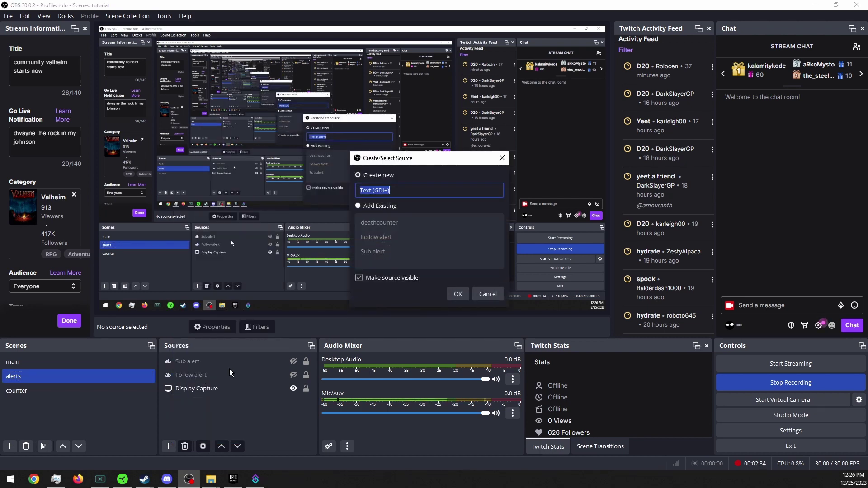
{"action": "type", "text": "Ch"}
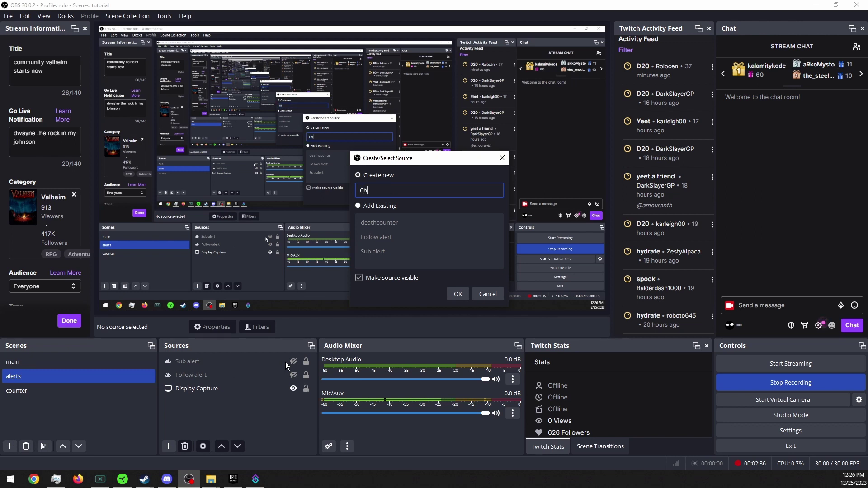
{"action": "type", "text": "at overlay"}
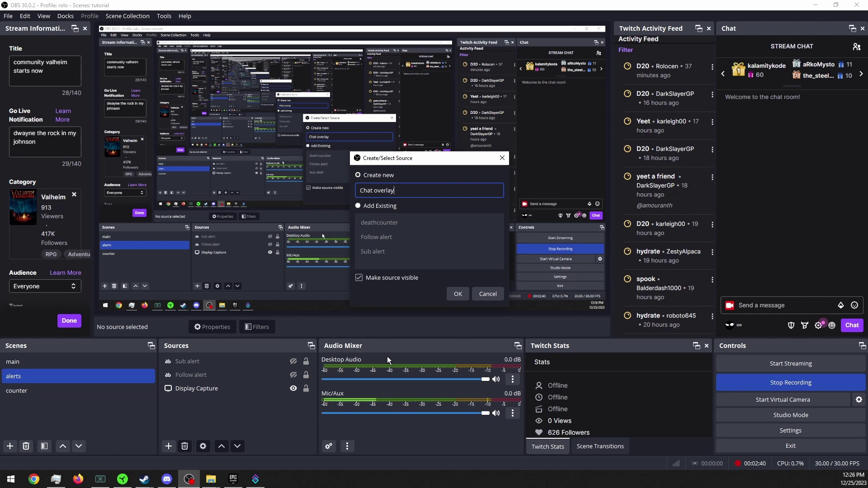
{"action": "left_click", "coordinate": [458, 294]}
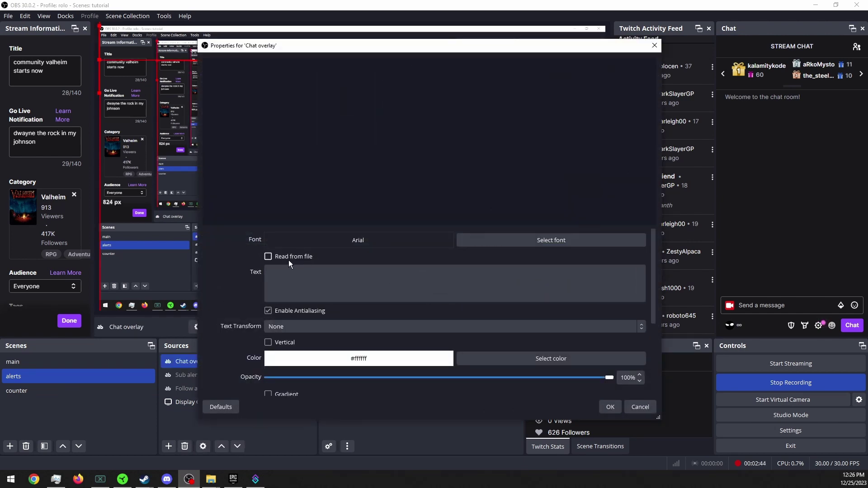
Step: Make the Chat overlay source read from file, using the chatoverlay text document in the desktop's chat overlay folder
{"action": "left_click", "coordinate": [286, 259]}
{"action": "left_click", "coordinate": [629, 274]}
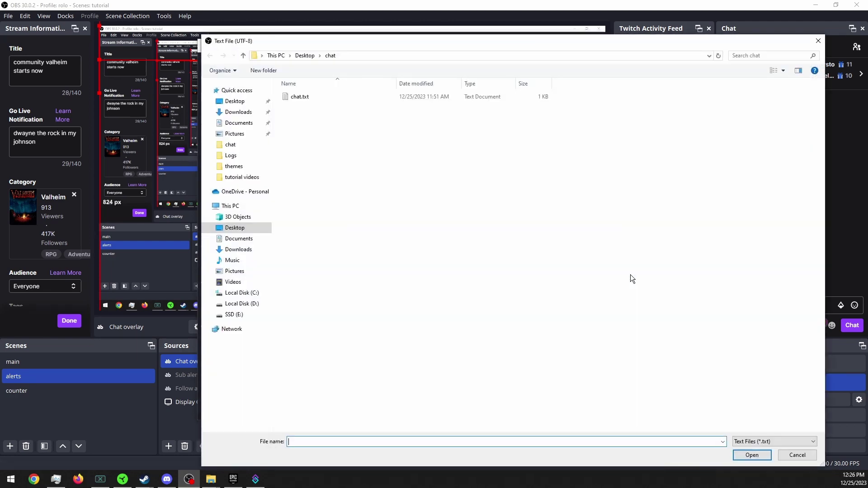
{"action": "left_click", "coordinate": [253, 225]}
{"action": "left_click", "coordinate": [315, 126]}
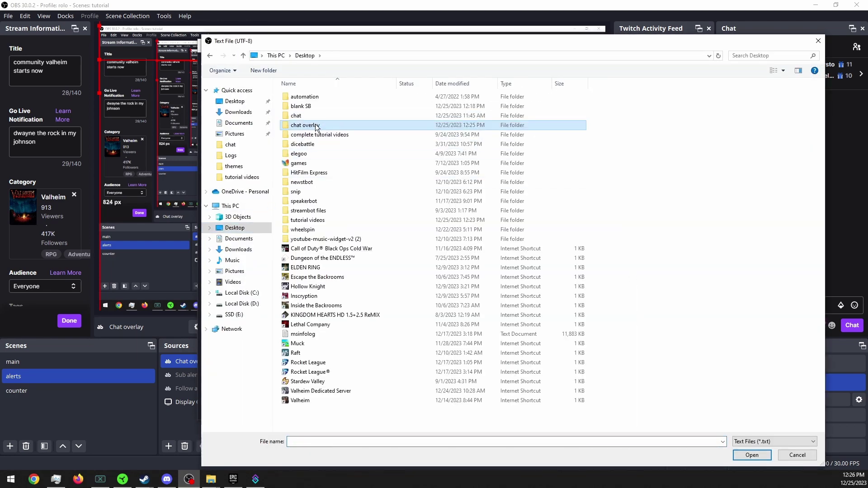
{"action": "left_click", "coordinate": [316, 125]}
{"action": "left_click", "coordinate": [339, 123]}
{"action": "double_click", "coordinate": [340, 123]}
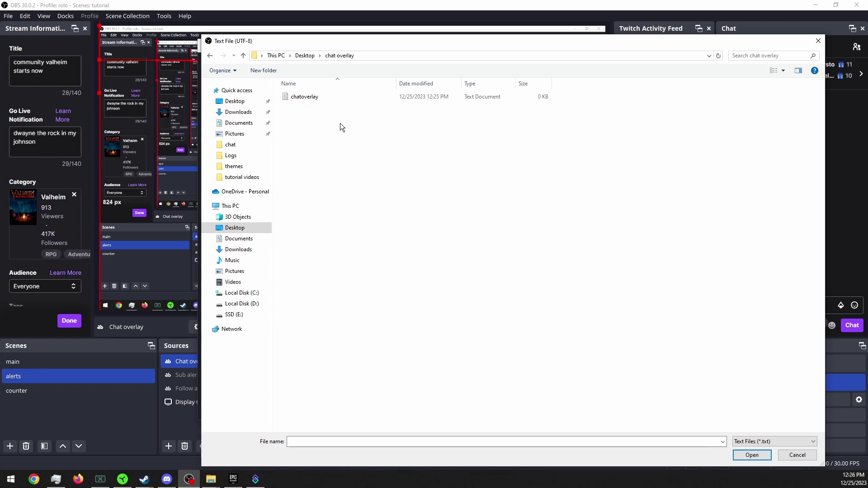
{"action": "left_click", "coordinate": [332, 98]}
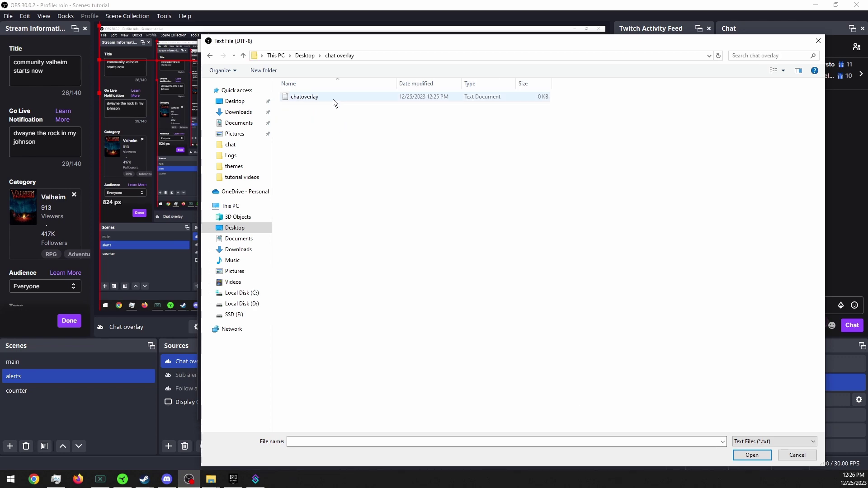
{"action": "left_click", "coordinate": [752, 455]}
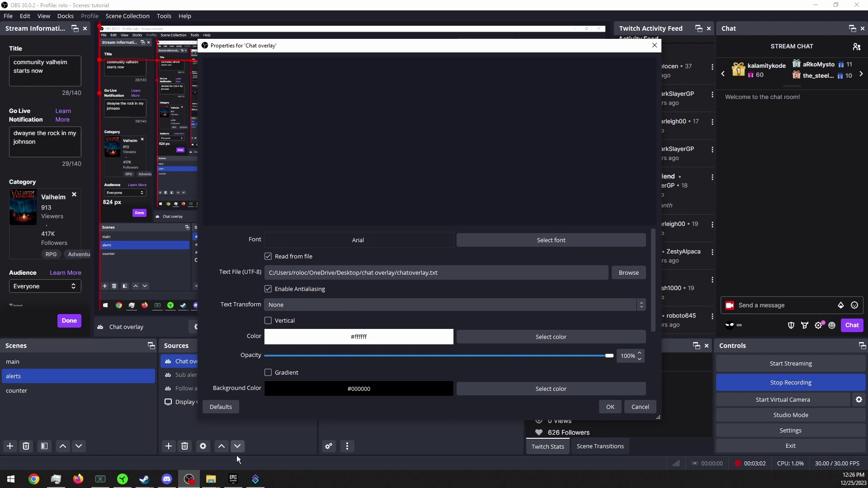
Step: Switch to Streamer.bot and enable Append to file on the chat overlay action's Write to file sub-action
{"action": "mouse_move", "coordinate": [256, 486]}
{"action": "left_click", "coordinate": [255, 441]}
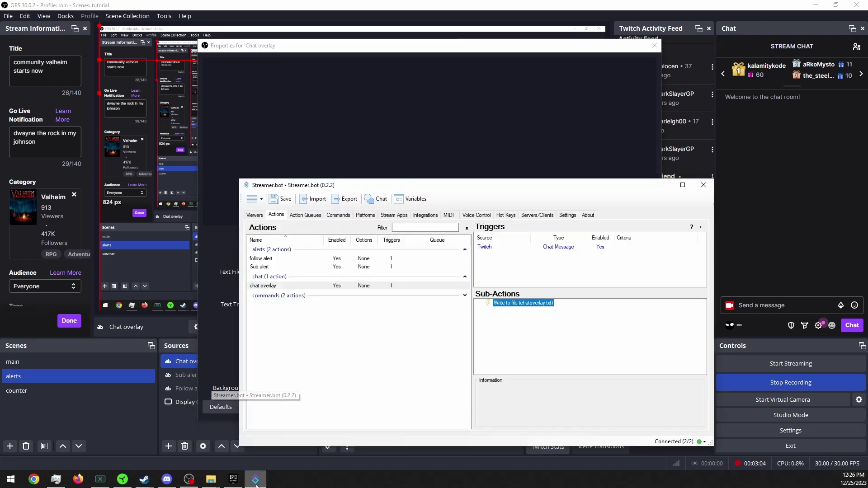
{"action": "double_click", "coordinate": [519, 303]}
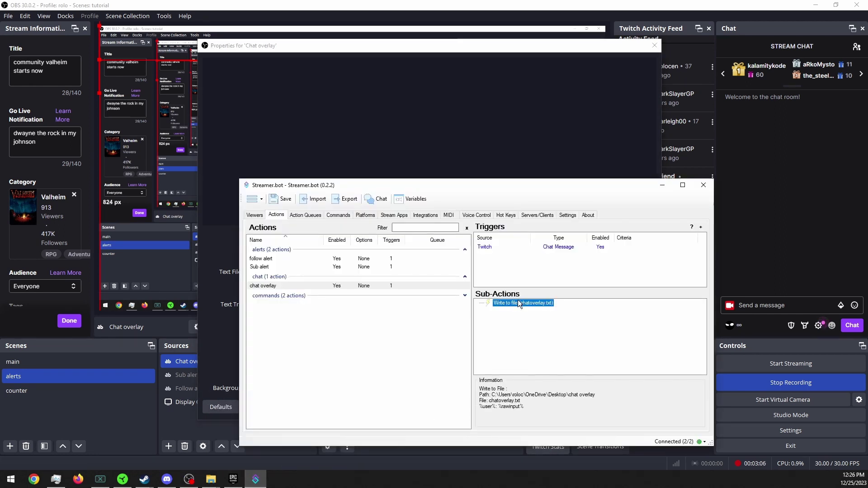
{"action": "left_click", "coordinate": [413, 276]}
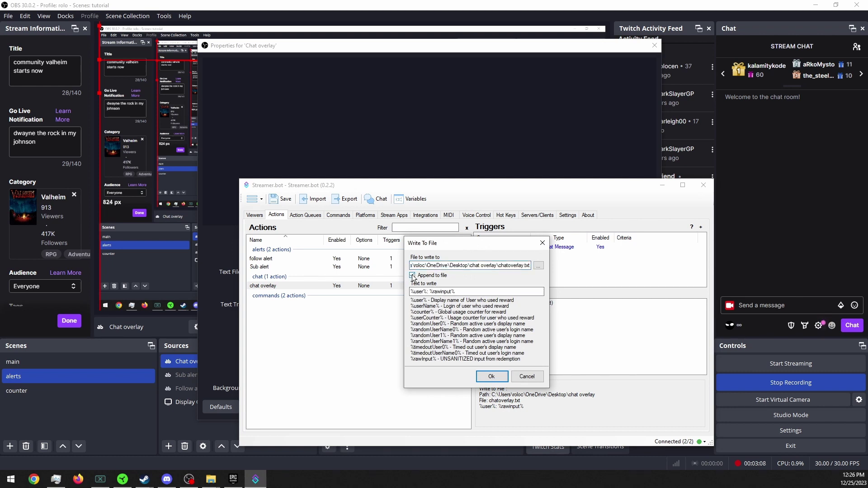
{"action": "left_click", "coordinate": [502, 378]}
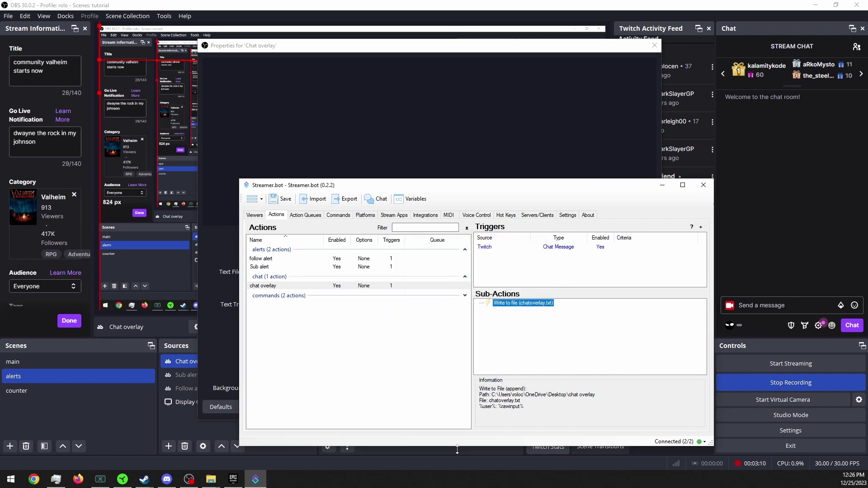
Step: Return to OBS Studio, set the Chat overlay source's font size to 48, and confirm its properties
{"action": "left_click", "coordinate": [437, 447]}
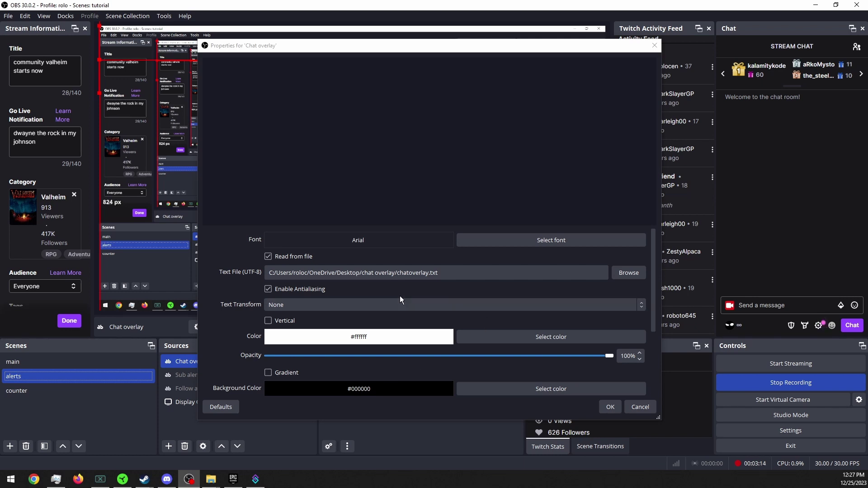
{"action": "left_click", "coordinate": [557, 243]}
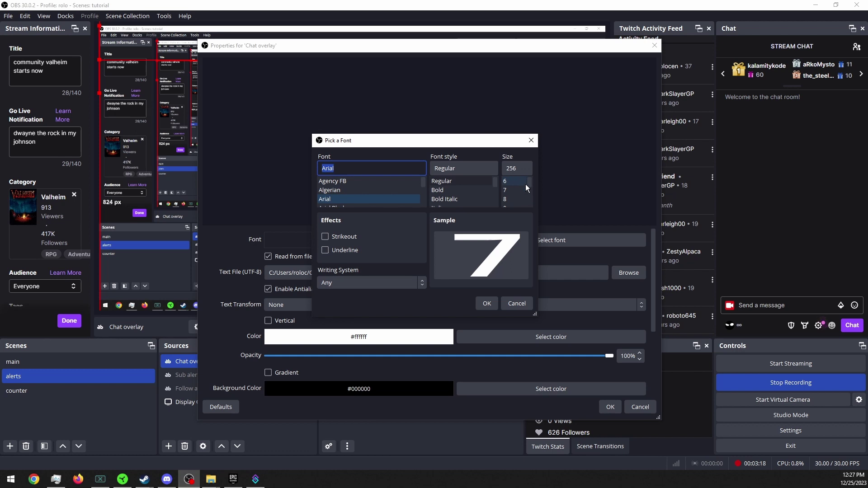
{"action": "left_click_drag", "start_coordinate": [528, 183], "coordinate": [529, 192]}
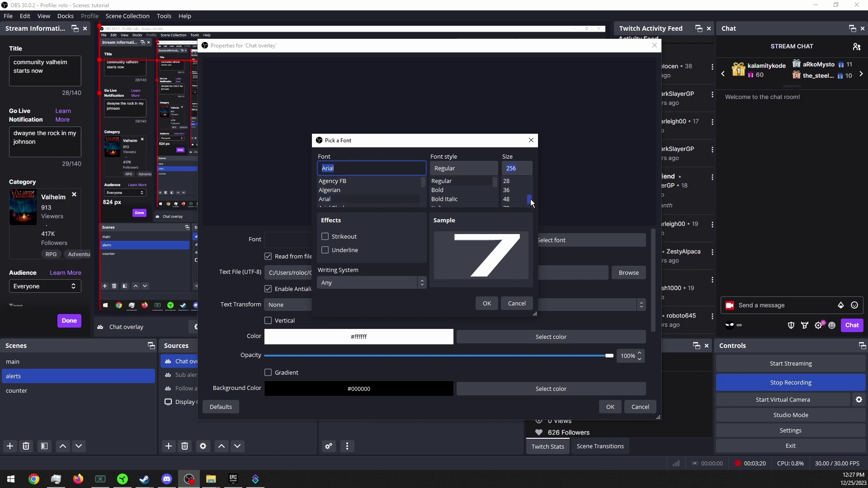
{"action": "left_click", "coordinate": [518, 190]}
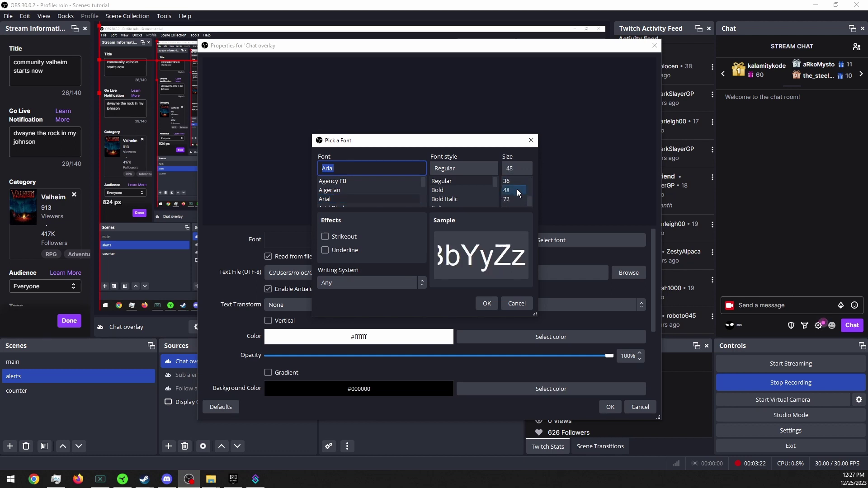
{"action": "left_click", "coordinate": [486, 305]}
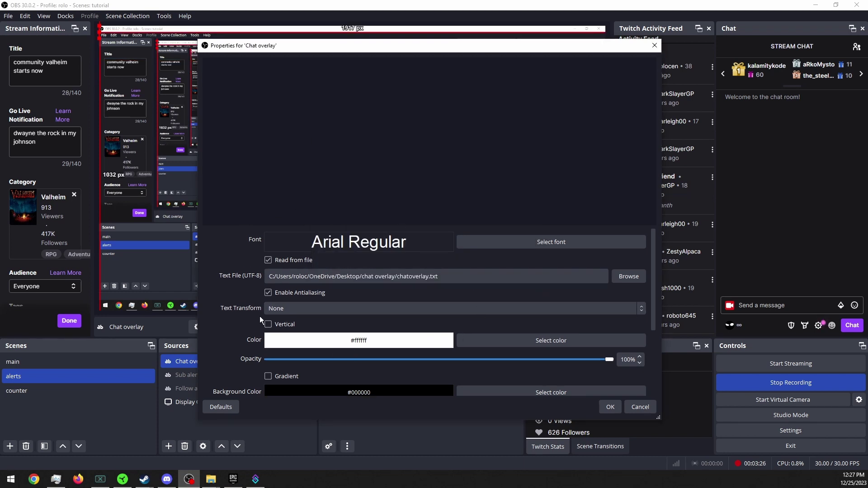
{"action": "scroll", "coordinate": [262, 321], "scroll_direction": "down", "scroll_amount": 5}
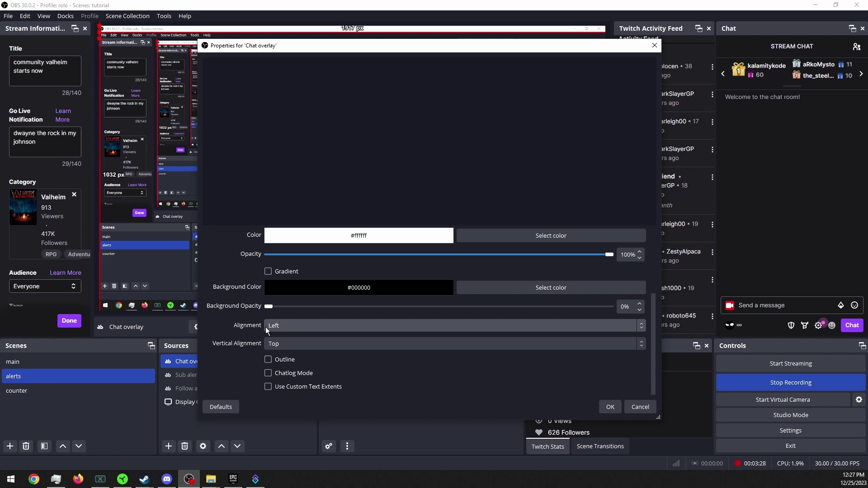
{"action": "left_click", "coordinate": [610, 407]}
Step: Send the test message "hello" in the Twitch stream chat
{"action": "left_click", "coordinate": [772, 306]}
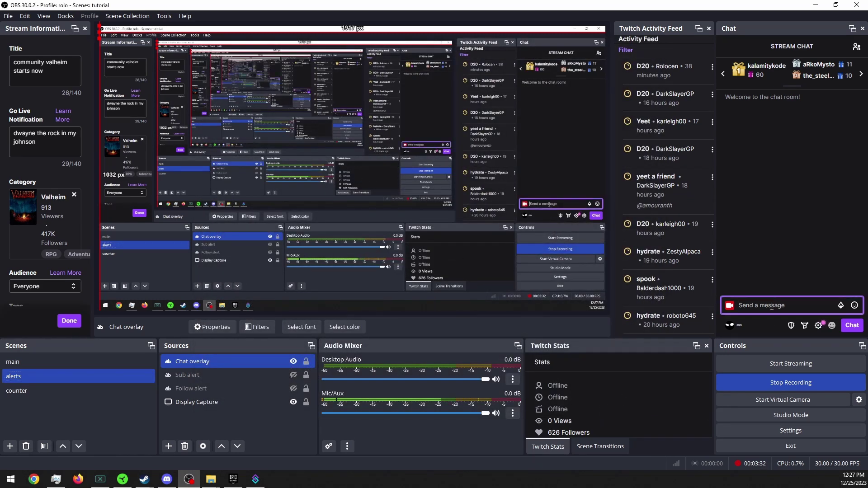
{"action": "type", "text": "hello"}
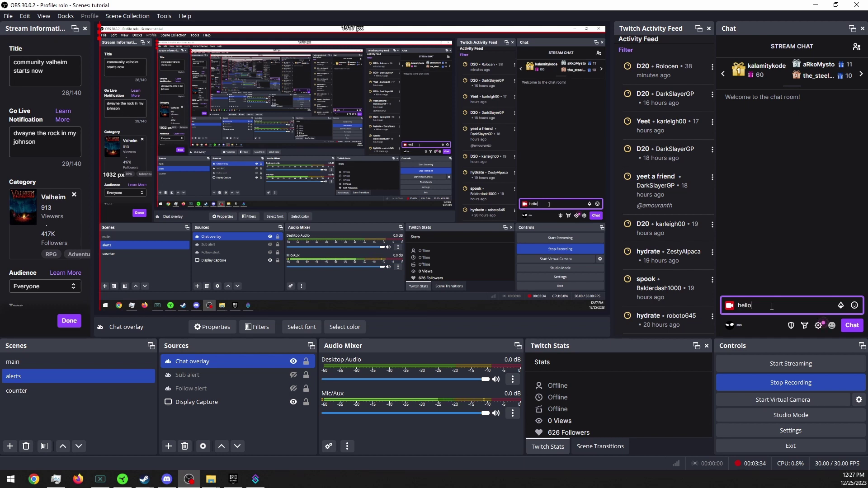
{"action": "key", "text": "Return"}
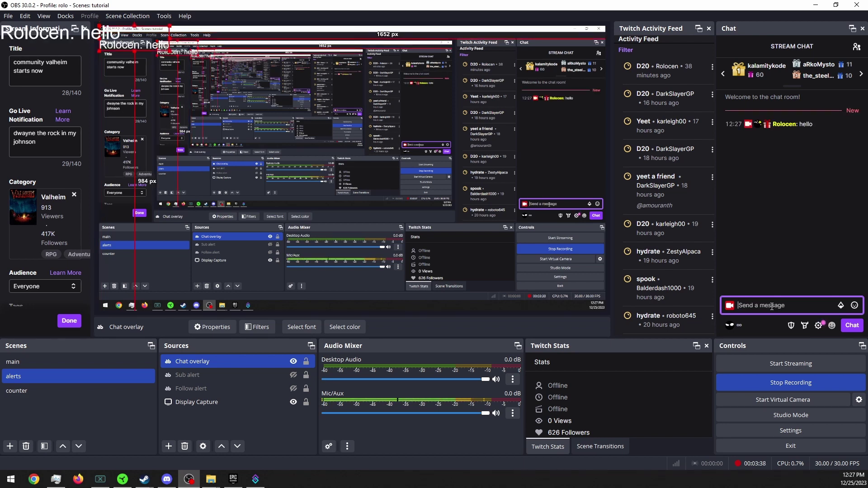
Step: Minimize OBS Studio to check the overlay text over the desktop, and restore it to examine the alerts scene preview
{"action": "key", "text": "super+Down"}
{"action": "key", "text": "Down"}
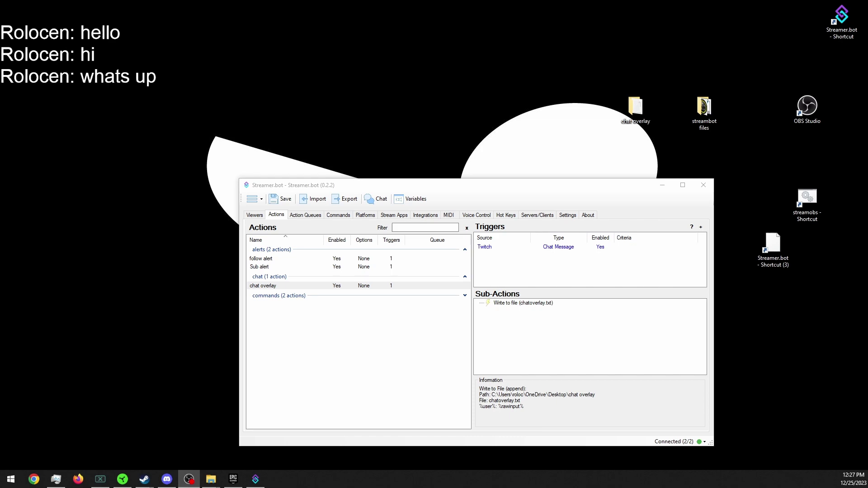
{"action": "left_click", "coordinate": [189, 479]}
{"action": "left_click_drag", "start_coordinate": [482, 145], "coordinate": [438, 13]}
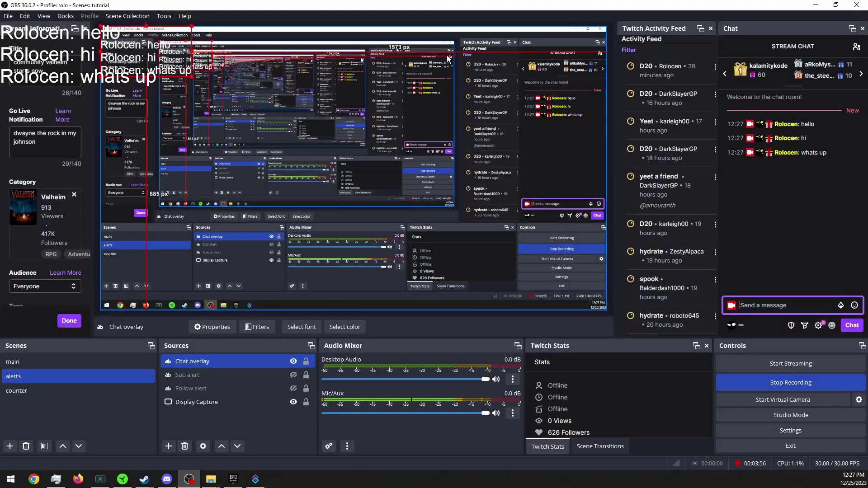
{"action": "left_click", "coordinate": [75, 362]}
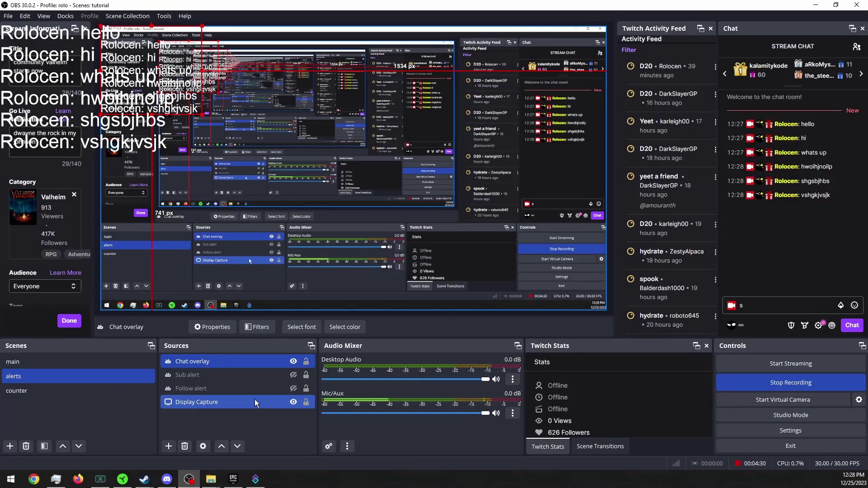
Step: Enable Chatlog Mode in the Chat overlay source's properties and set the Chatlog Line Limit to 10
{"action": "right_click", "coordinate": [245, 358]}
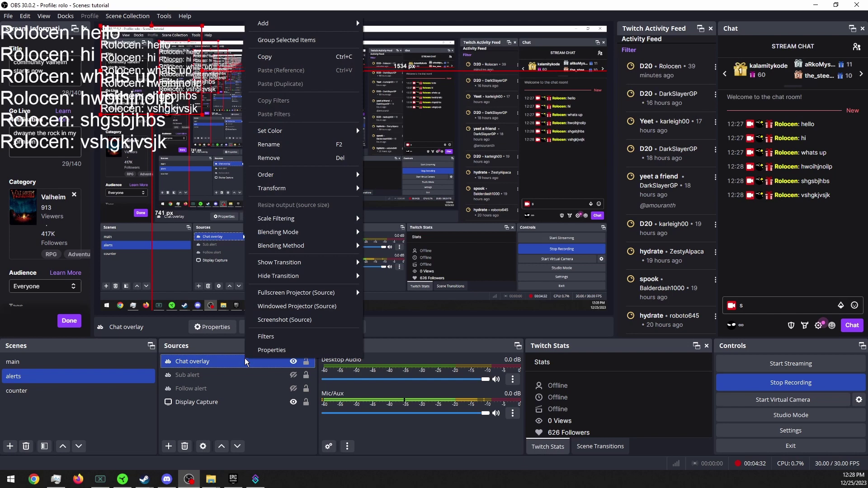
{"action": "left_click", "coordinate": [267, 350]}
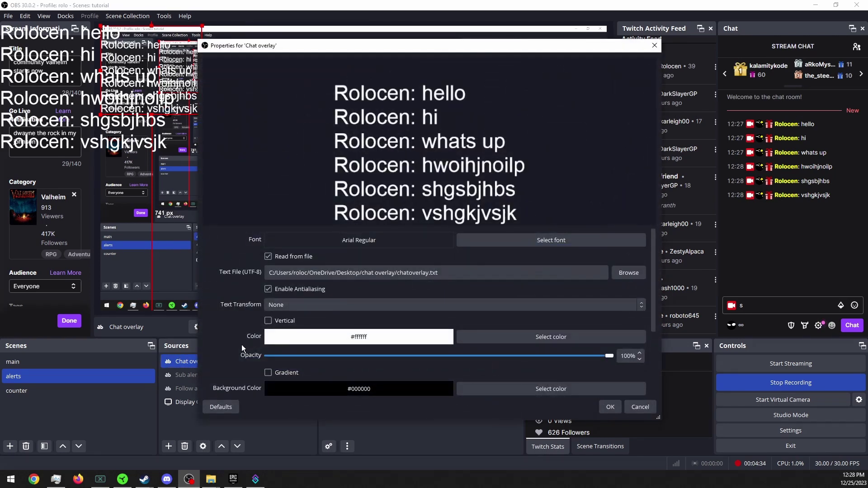
{"action": "scroll", "coordinate": [239, 345], "scroll_direction": "down", "scroll_amount": 3}
{"action": "scroll", "coordinate": [232, 347], "scroll_direction": "down", "scroll_amount": 1}
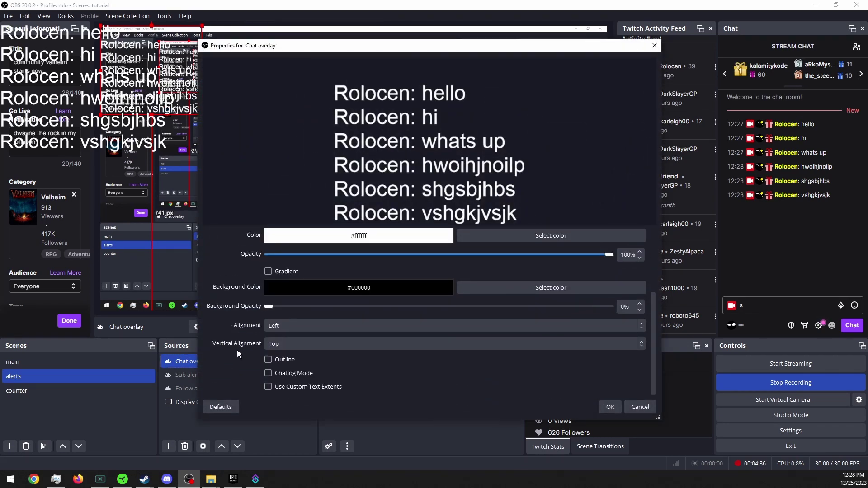
{"action": "left_click", "coordinate": [269, 374]}
{"action": "scroll", "coordinate": [222, 358], "scroll_direction": "down", "scroll_amount": 1}
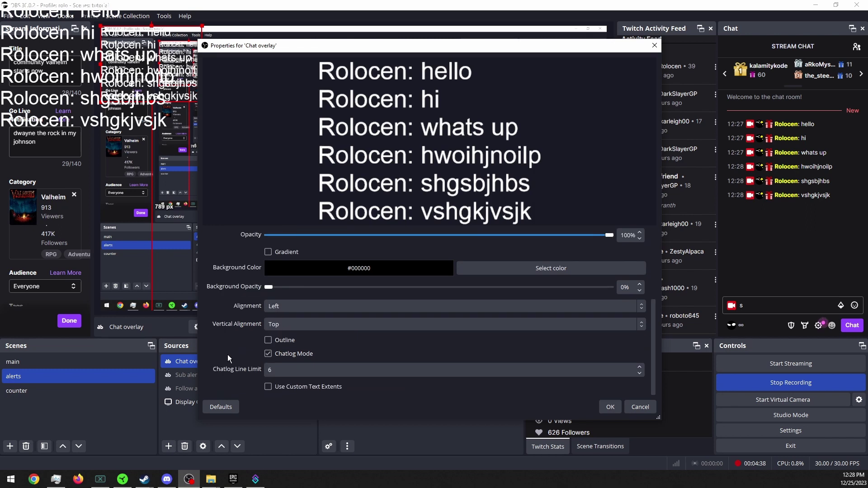
{"action": "left_click", "coordinate": [641, 375]}
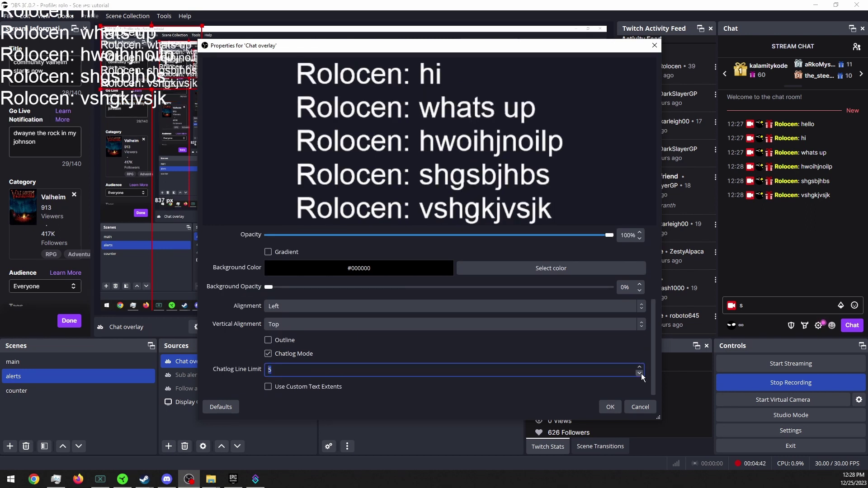
{"action": "left_click", "coordinate": [640, 367]}
{"action": "left_click", "coordinate": [640, 367]}
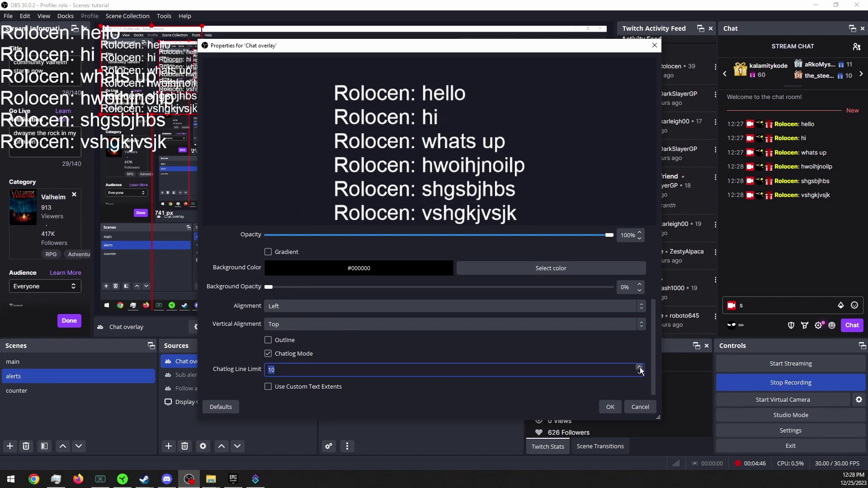
{"action": "left_click", "coordinate": [610, 407]}
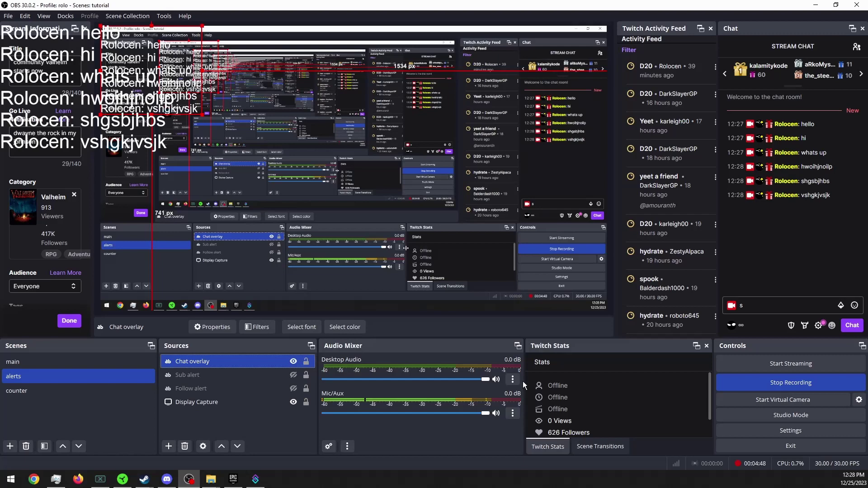